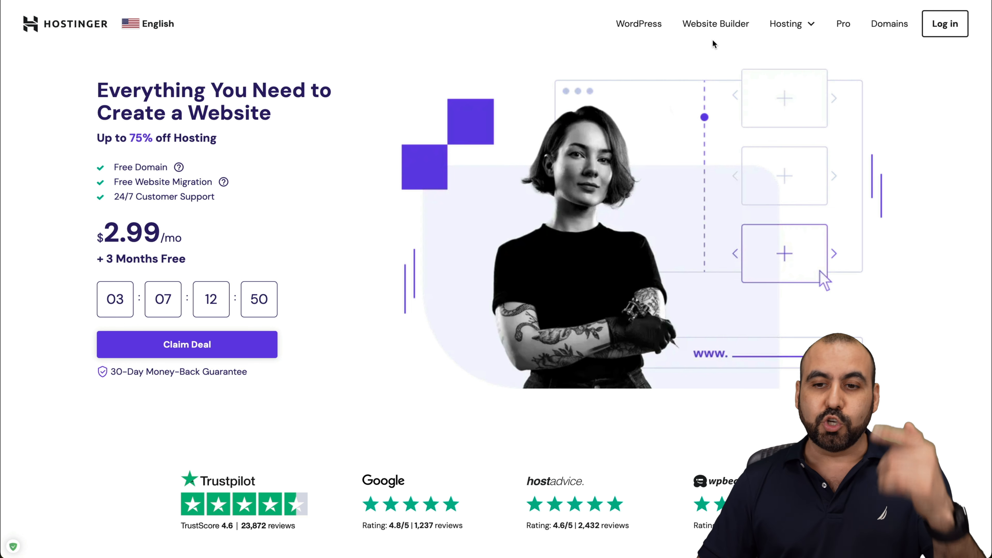
Open the Web Hosting plans and add the Business plan to the cart.
{"action": "mouse_move", "coordinate": [786, 25]}
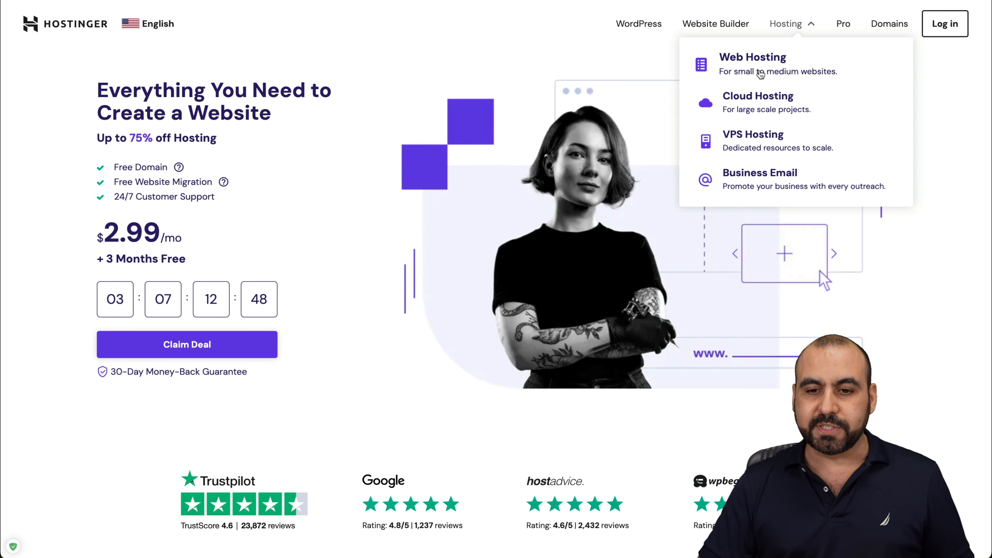
{"action": "left_click", "coordinate": [759, 73]}
{"action": "scroll", "coordinate": [607, 247], "scroll_direction": "down", "scroll_amount": 5}
{"action": "scroll", "coordinate": [608, 250], "scroll_direction": "down", "scroll_amount": 6}
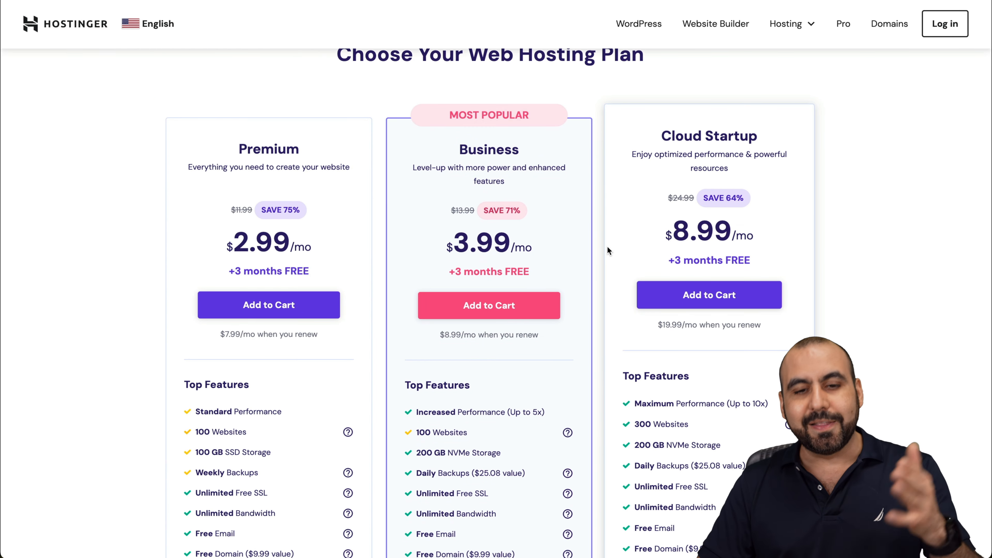
{"action": "scroll", "coordinate": [607, 247], "scroll_direction": "down", "scroll_amount": 1}
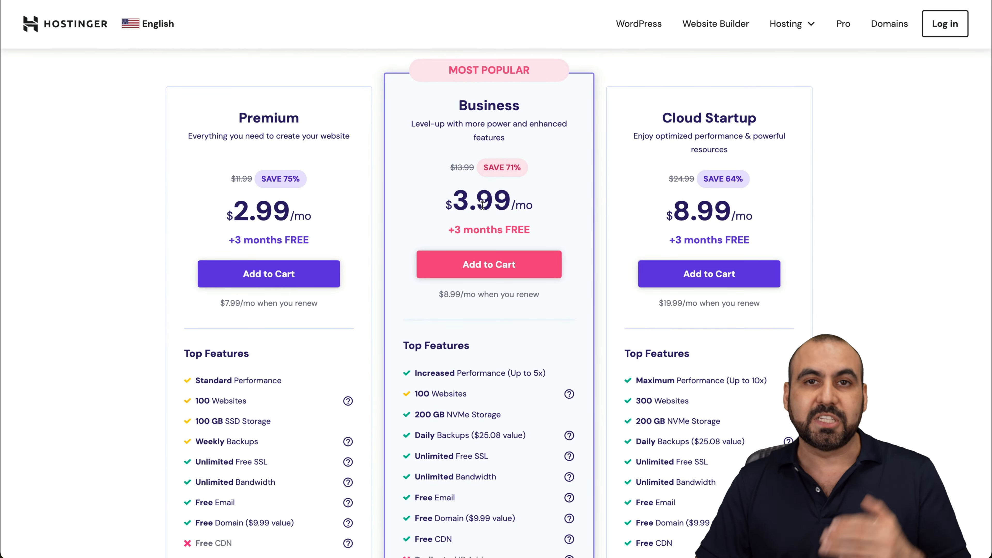
{"action": "left_click", "coordinate": [488, 261]}
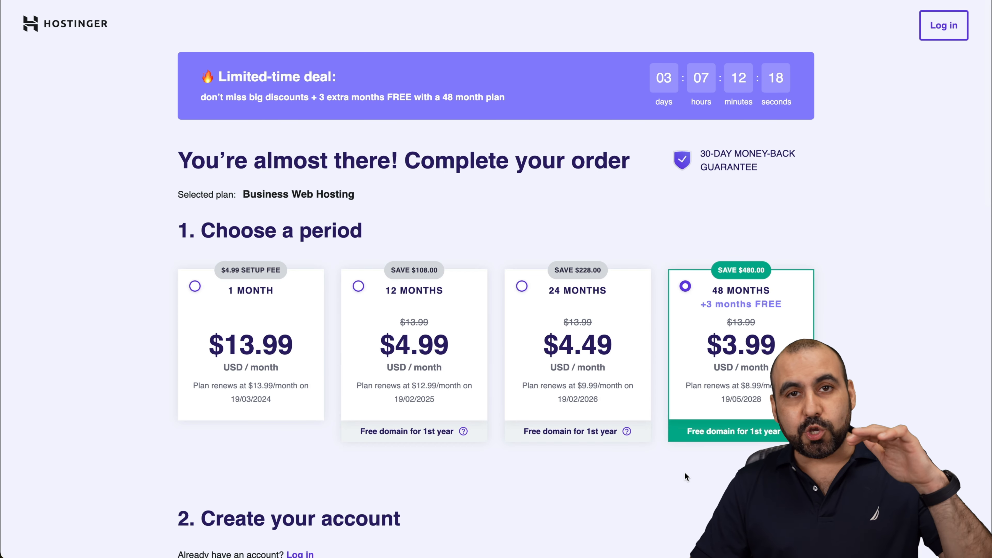
Apply the coupon code SAASMASTER to the Business Web Hosting order.
{"action": "scroll", "coordinate": [684, 471], "scroll_direction": "down", "scroll_amount": 3}
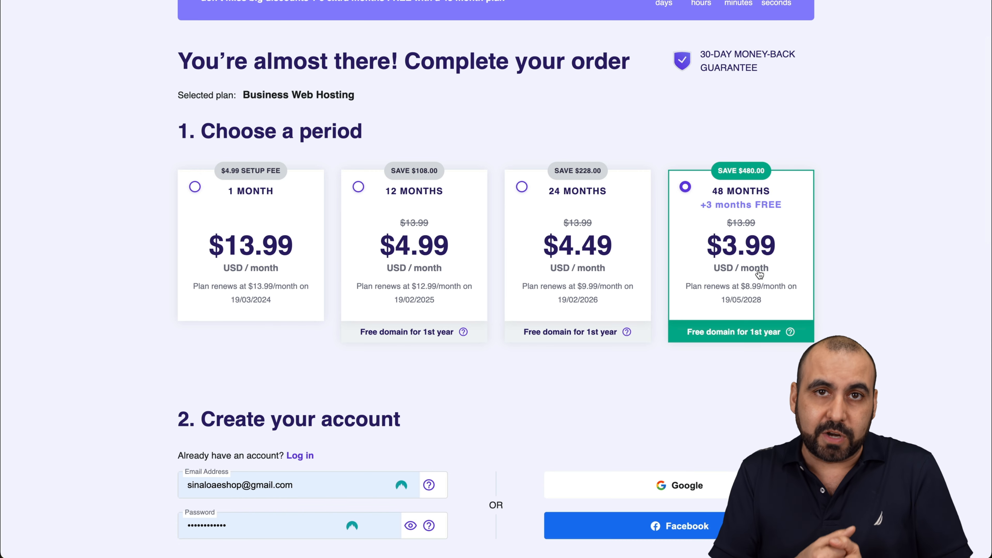
{"action": "scroll", "coordinate": [759, 273], "scroll_direction": "down", "scroll_amount": 15}
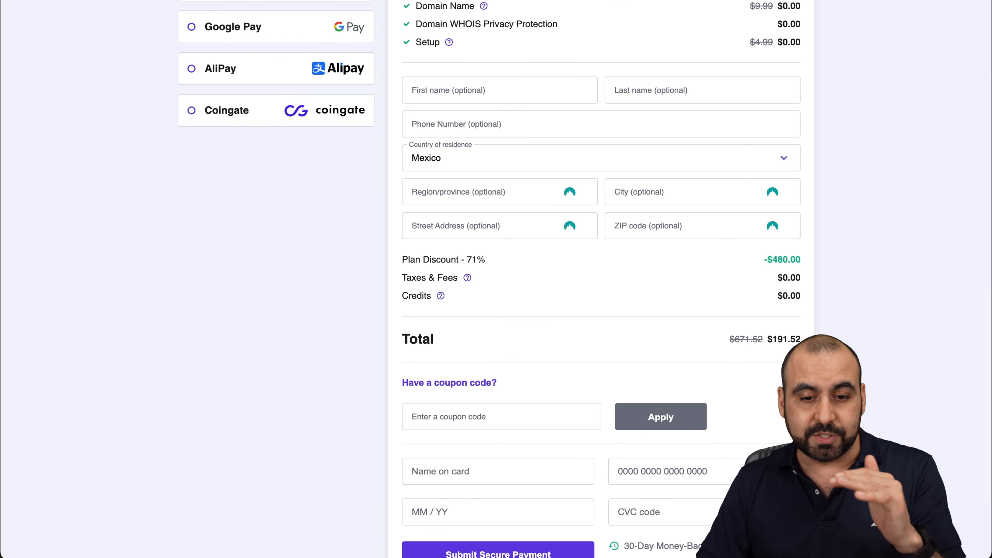
{"action": "left_click", "coordinate": [459, 385]}
{"action": "left_click", "coordinate": [473, 388]}
{"action": "left_click", "coordinate": [474, 415]}
{"action": "type", "text": "SAASMASTER"}
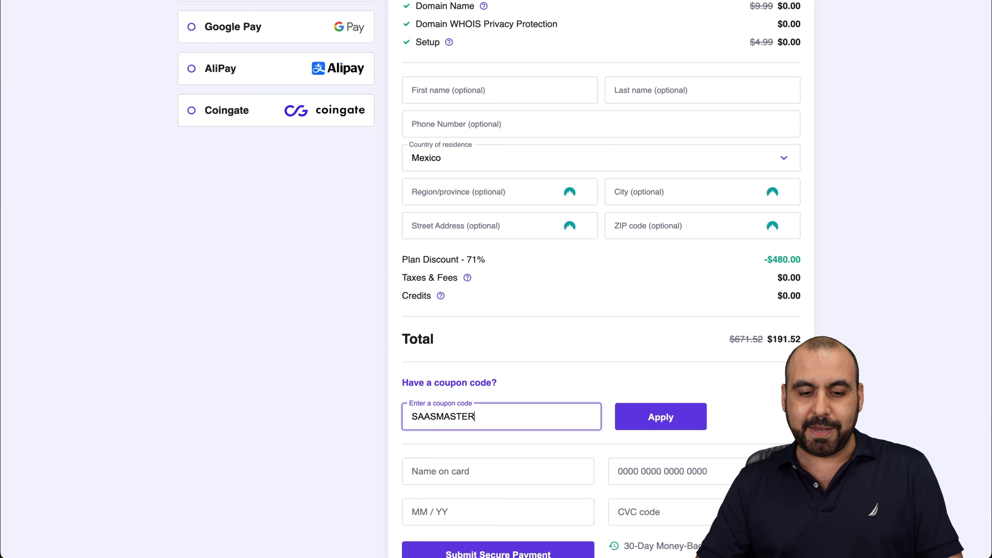
{"action": "left_click", "coordinate": [687, 422]}
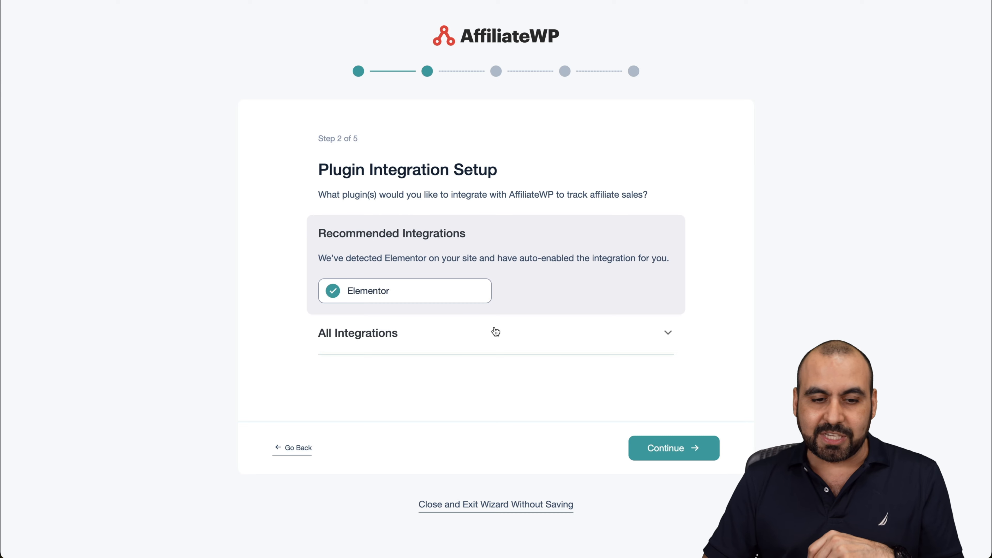
Expand the list of all AffiliateWP integrations and save the plugin integration setup with only Elementor enabled.
{"action": "left_click", "coordinate": [475, 334]}
{"action": "scroll", "coordinate": [482, 405], "scroll_direction": "down", "scroll_amount": 5}
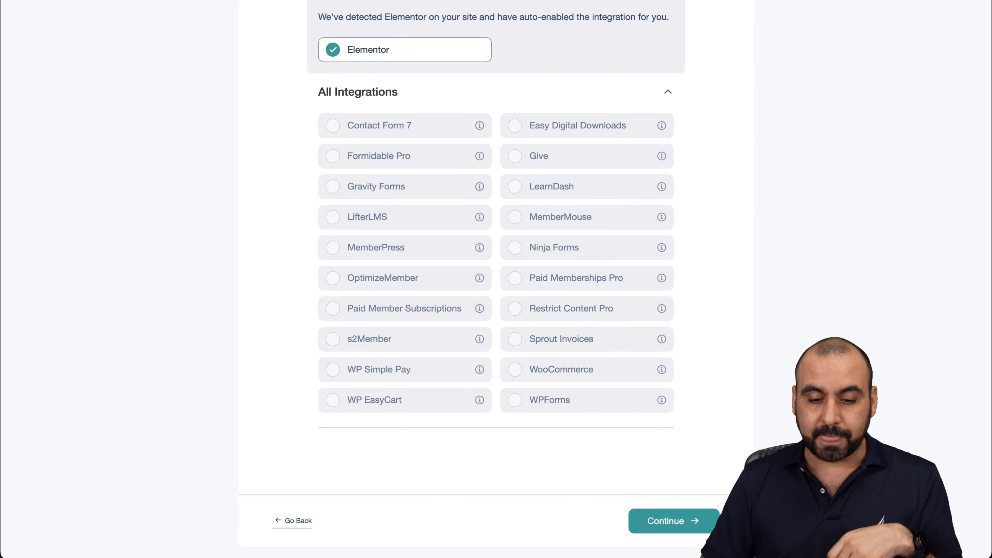
{"action": "left_click", "coordinate": [701, 528]}
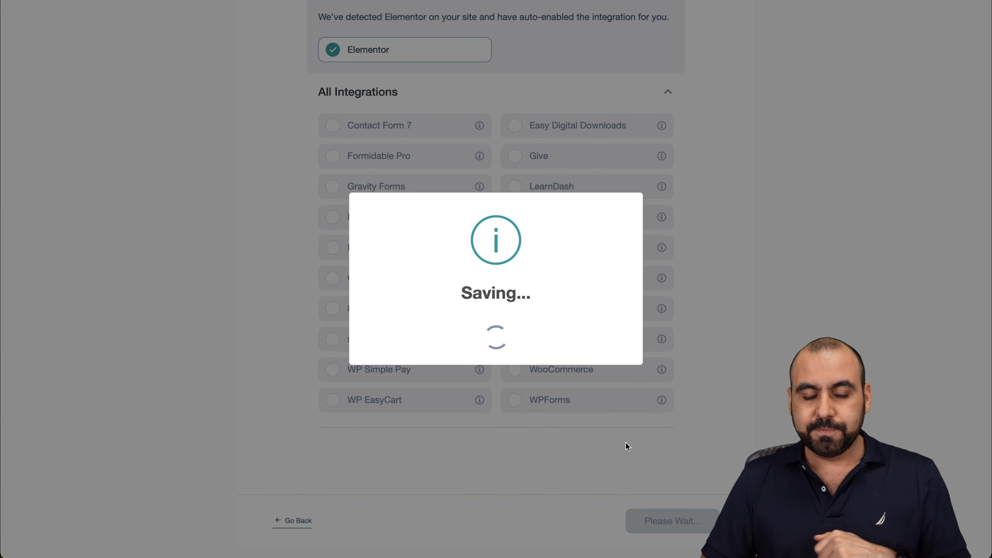
Enable Manual Payouts alongside the recommended payout methods and proceed to the commission settings.
{"action": "scroll", "coordinate": [625, 442], "scroll_direction": "down", "scroll_amount": 2}
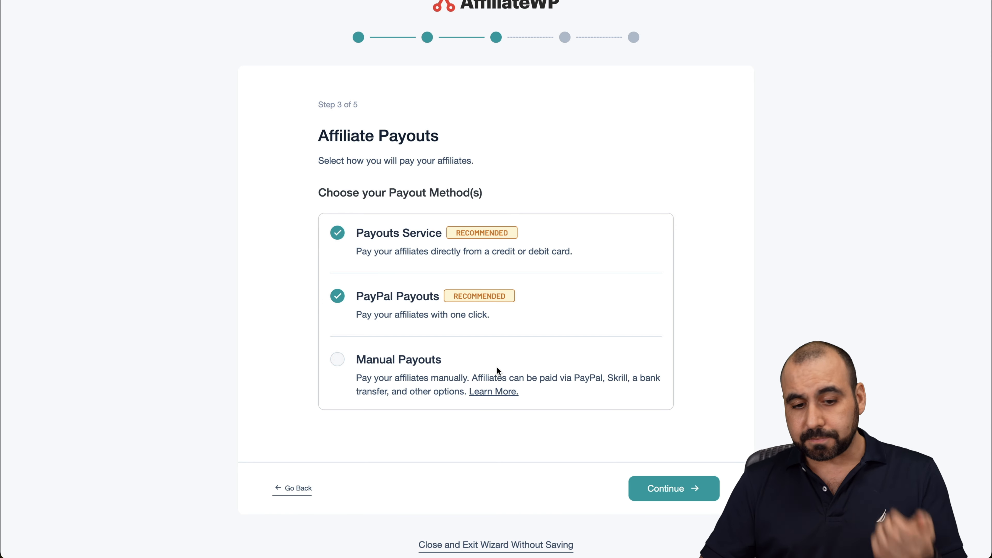
{"action": "left_click", "coordinate": [338, 360]}
{"action": "left_click", "coordinate": [657, 477]}
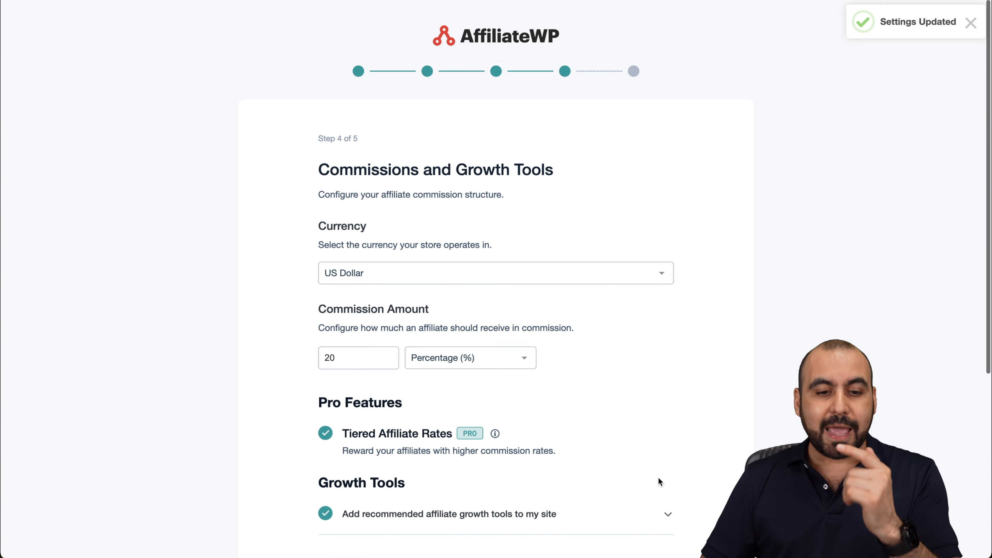
Review the currency and commission amount settings, including the available commission types.
{"action": "scroll", "coordinate": [657, 478], "scroll_direction": "down", "scroll_amount": 1}
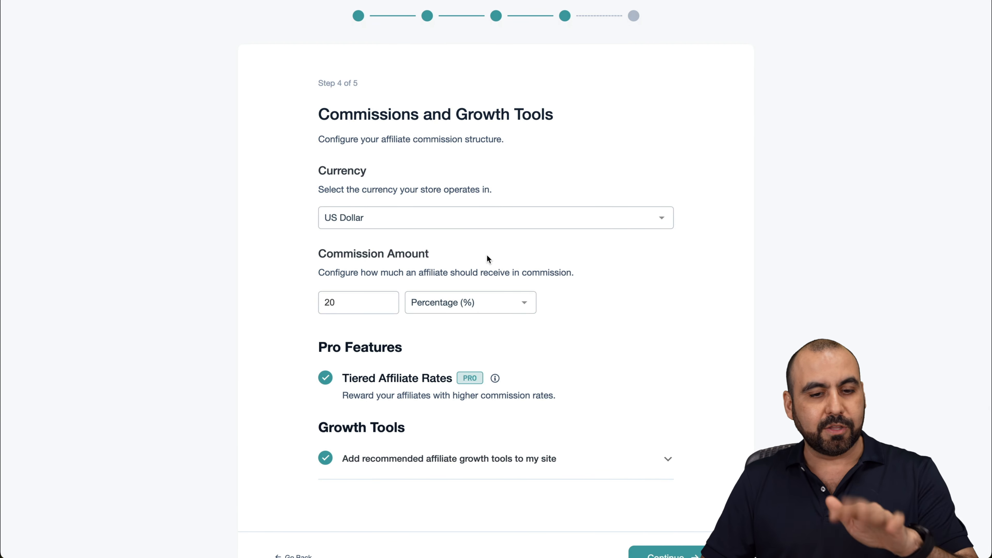
{"action": "scroll", "coordinate": [359, 233], "scroll_direction": "down", "scroll_amount": 1}
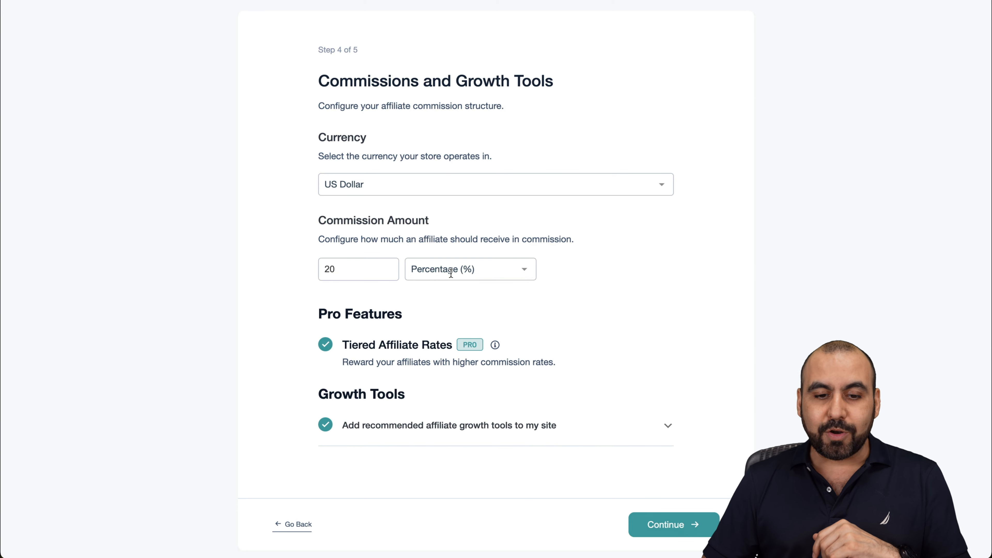
{"action": "left_click", "coordinate": [451, 273]}
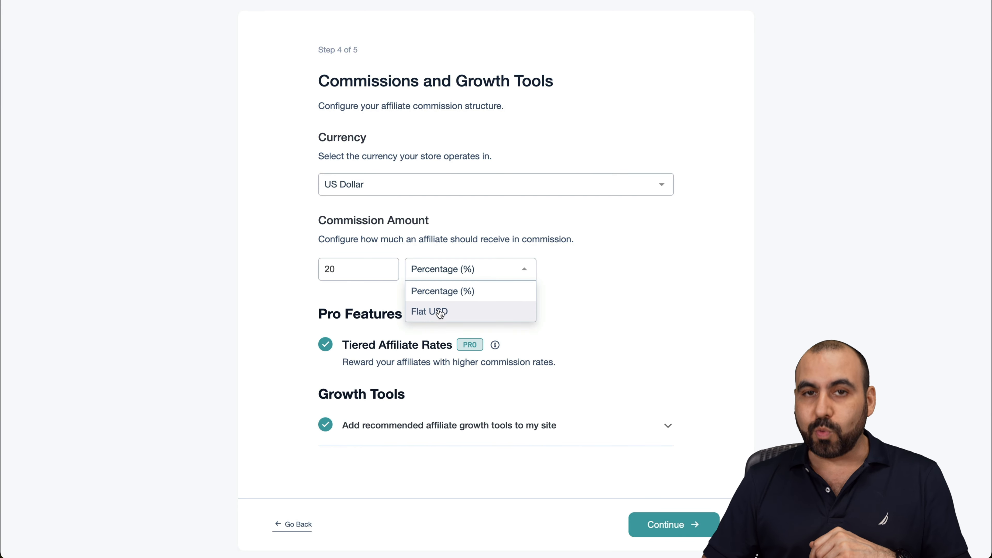
{"action": "left_click", "coordinate": [348, 268]}
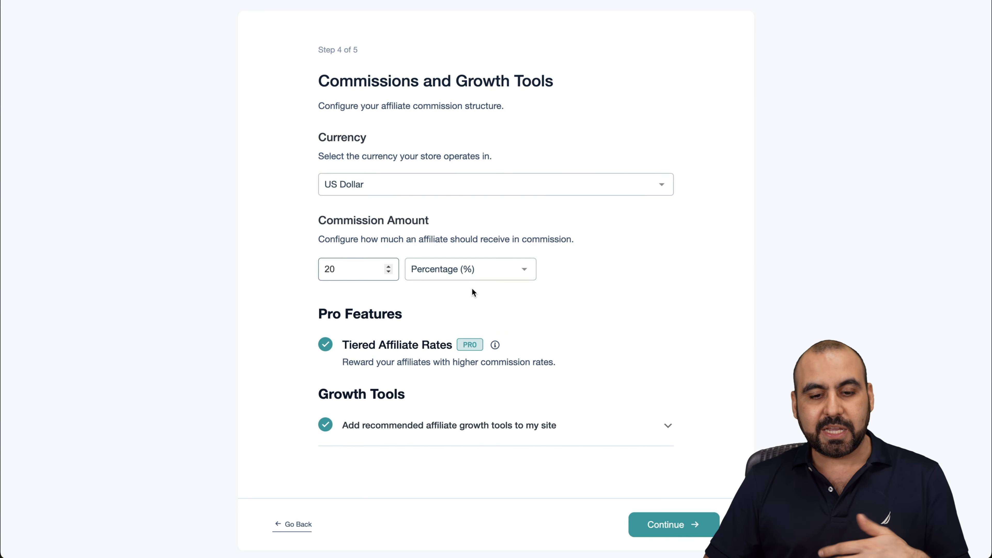
Expand the recommended affiliate growth tools, deselect all of them, and submit the commissions and growth tools settings.
{"action": "scroll", "coordinate": [548, 311], "scroll_direction": "down", "scroll_amount": 2}
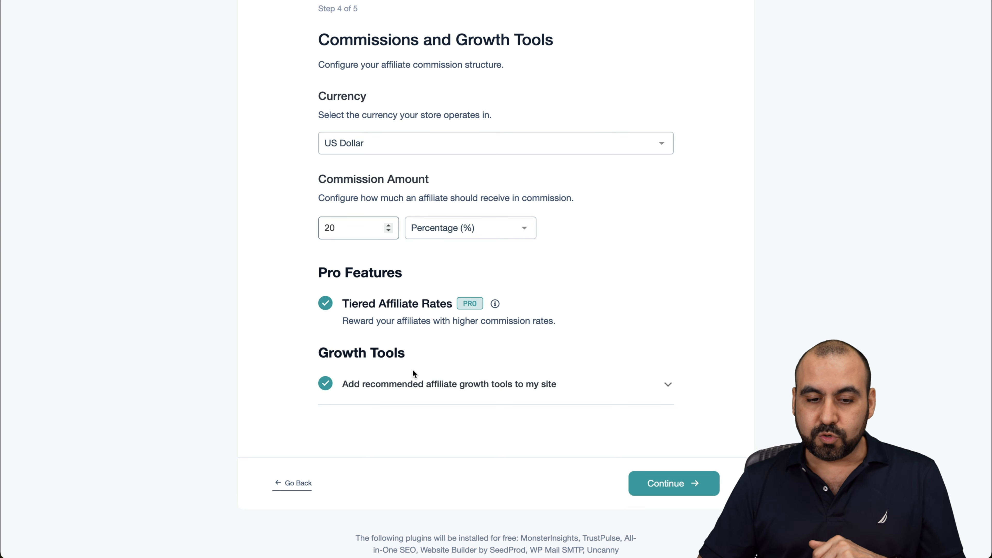
{"action": "left_click", "coordinate": [666, 384]}
{"action": "scroll", "coordinate": [667, 384], "scroll_direction": "down", "scroll_amount": 6}
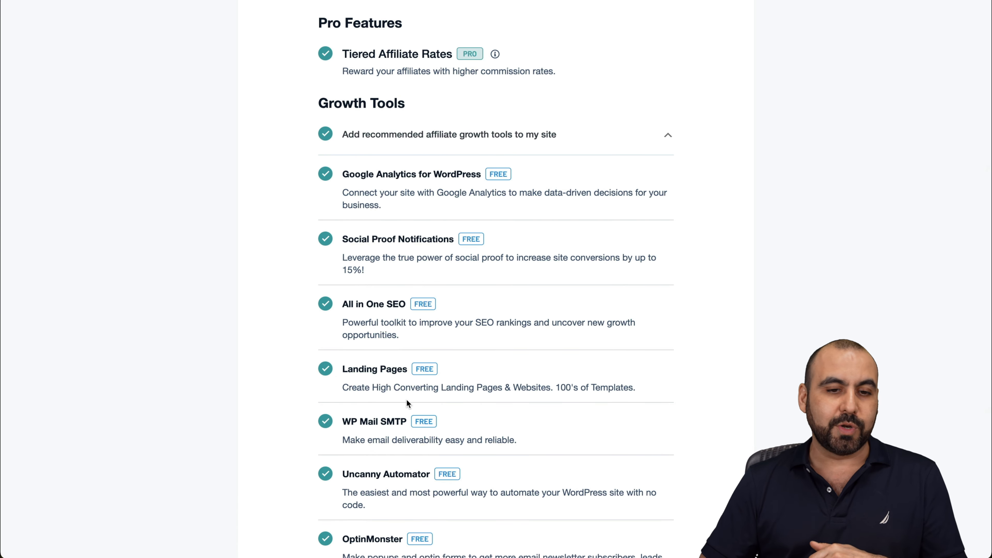
{"action": "left_click", "coordinate": [327, 135]}
{"action": "scroll", "coordinate": [346, 189], "scroll_direction": "up", "scroll_amount": 3}
{"action": "scroll", "coordinate": [427, 368], "scroll_direction": "down", "scroll_amount": 4}
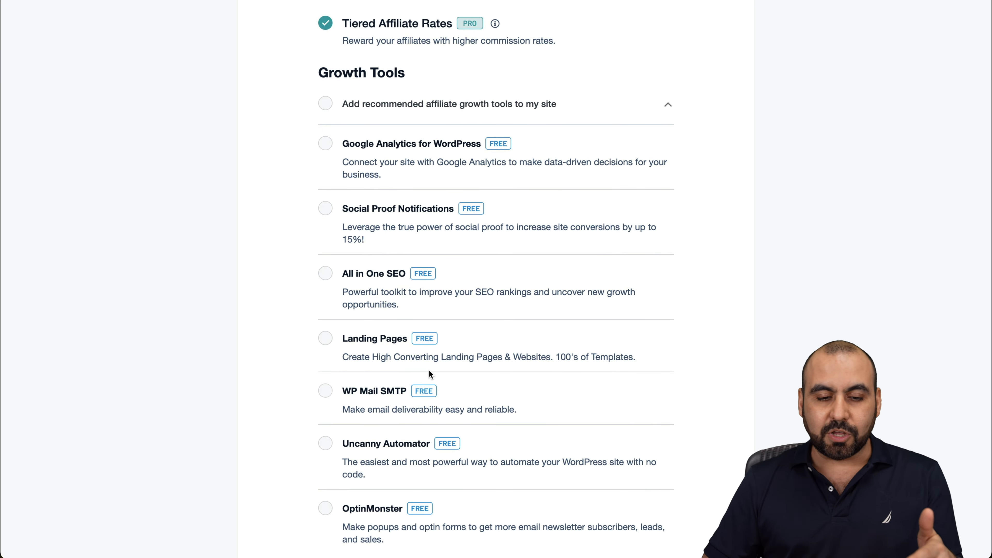
{"action": "scroll", "coordinate": [429, 374], "scroll_direction": "down", "scroll_amount": 2}
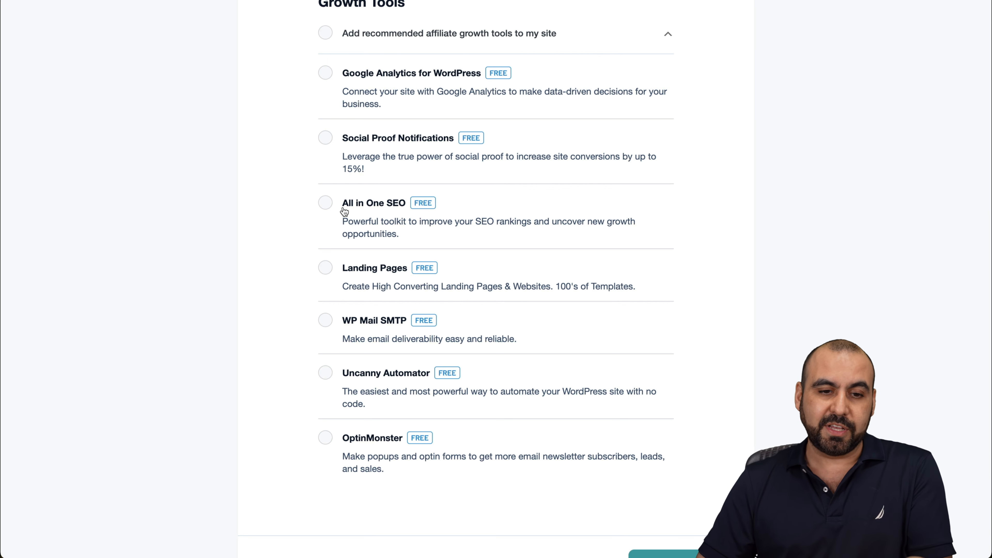
{"action": "scroll", "coordinate": [459, 371], "scroll_direction": "down", "scroll_amount": 3}
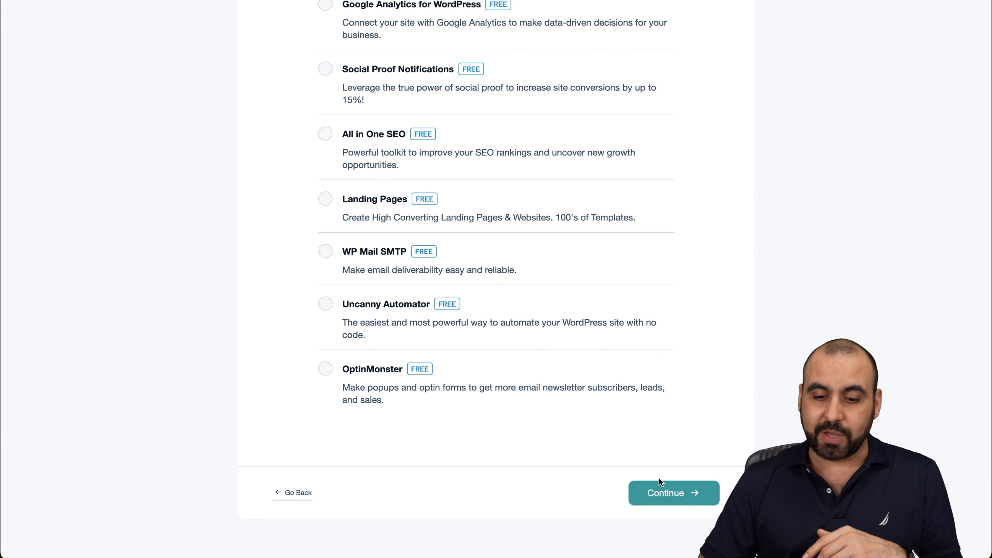
{"action": "left_click", "coordinate": [666, 497]}
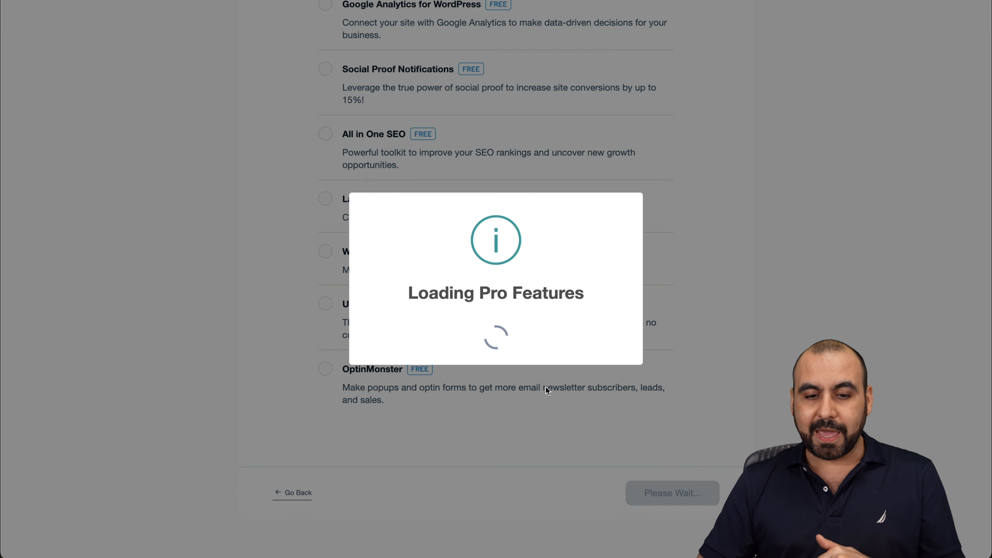